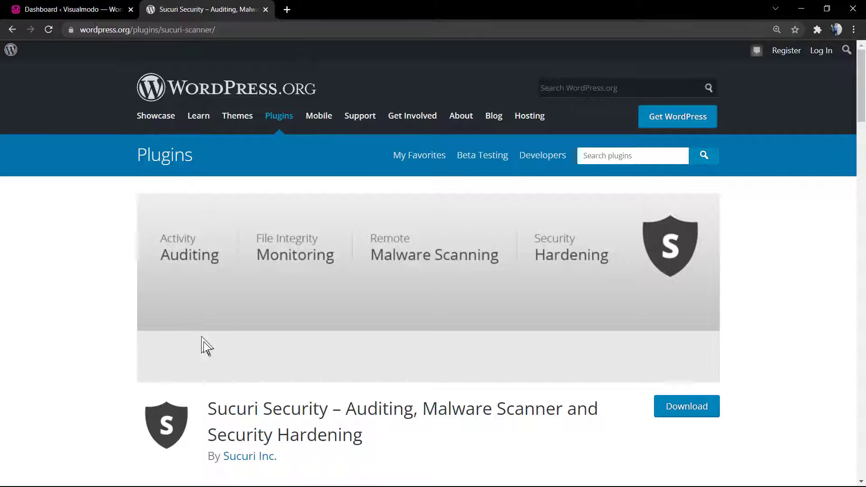
Read through the Sucuri Security plugin's title and description on its details page.
left_click_drag(210, 408, 466, 409)
left_click(467, 411)
triple_click(270, 436)
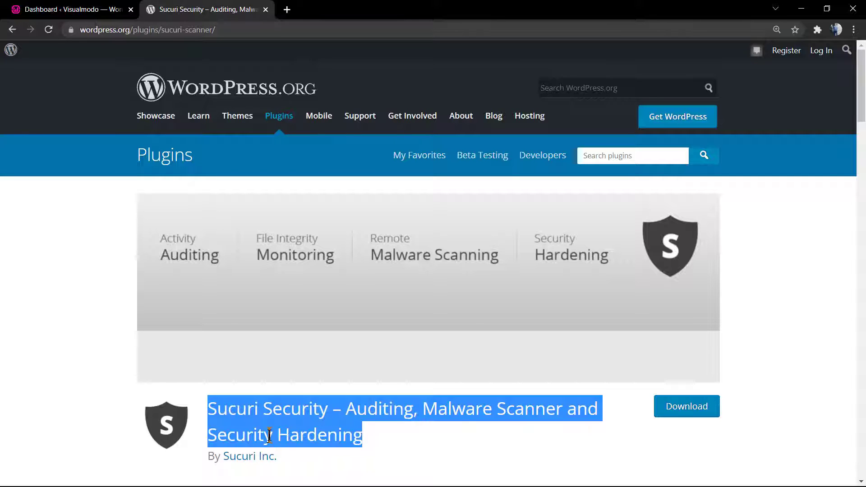
left_click(276, 431)
scroll(314, 416, "down", 10)
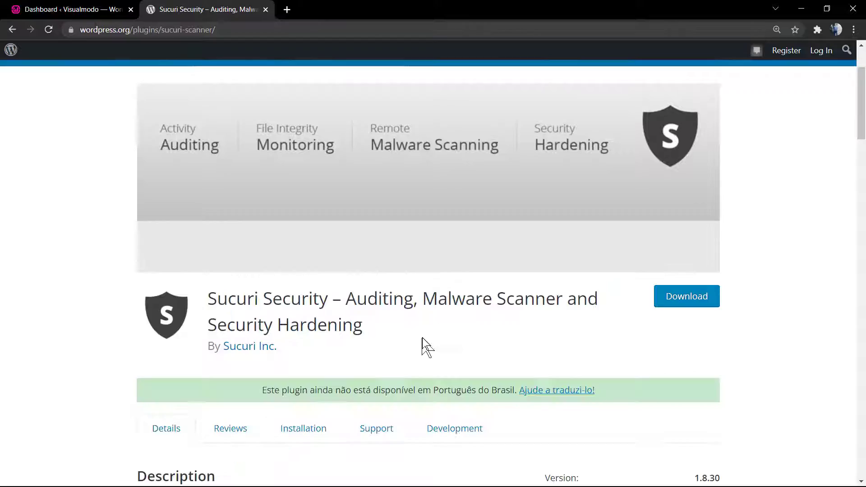
scroll(336, 287, "down", 3)
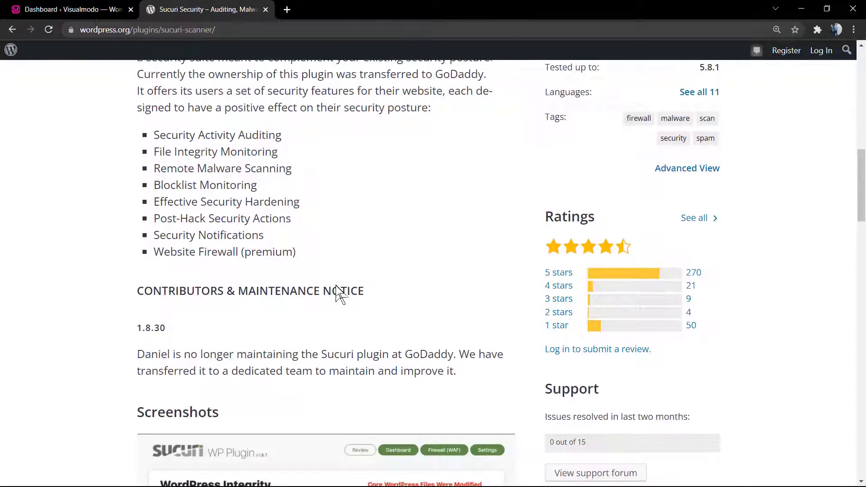
scroll(336, 287, "up", 3)
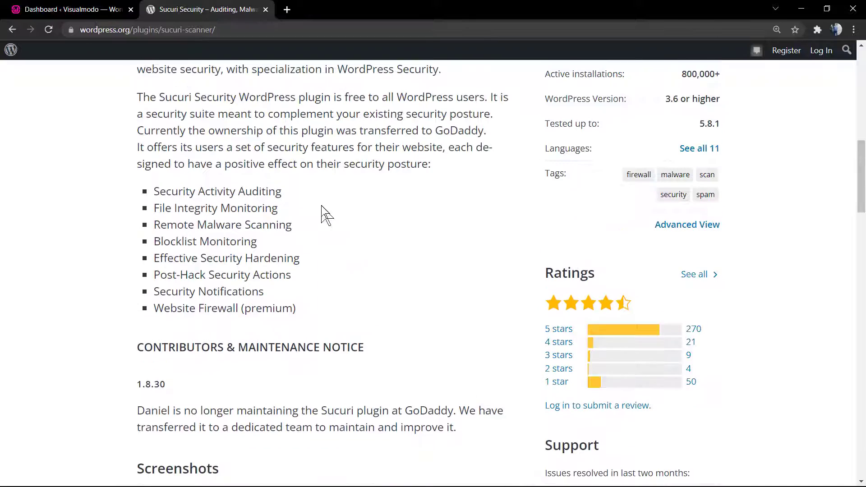
scroll(323, 214, "up", 1)
double_click(446, 193)
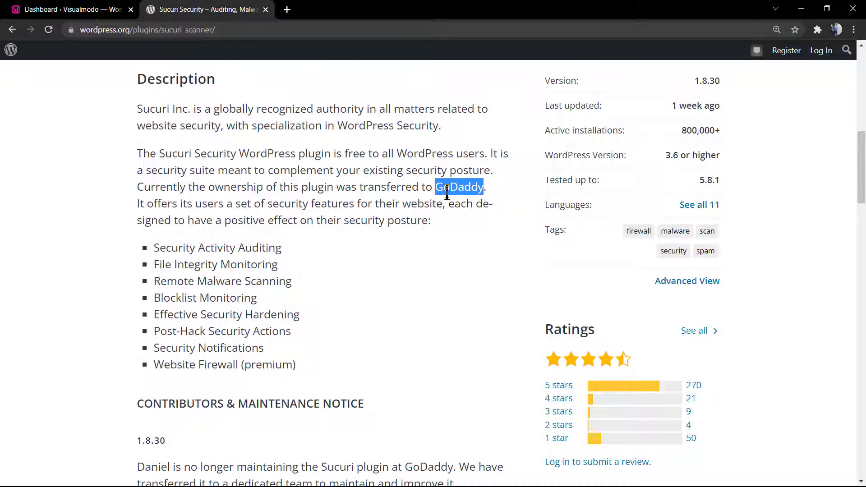
scroll(378, 251, "down", 7)
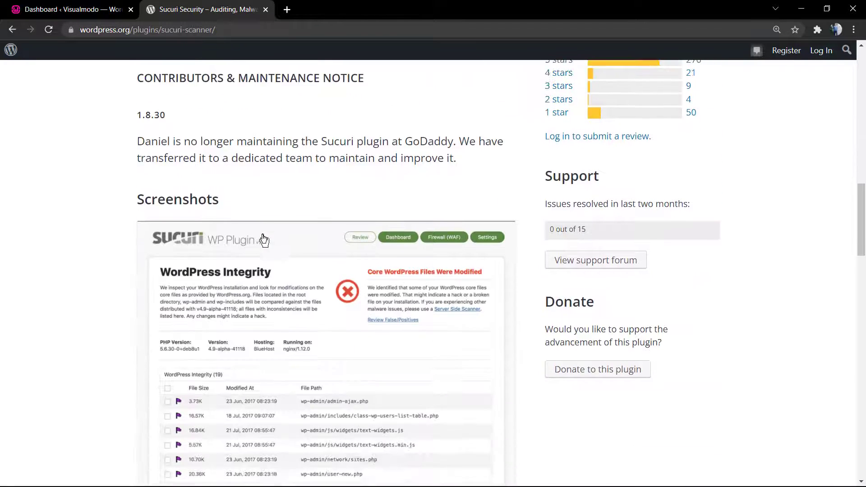
scroll(264, 240, "down", 3)
scroll(387, 284, "up", 2)
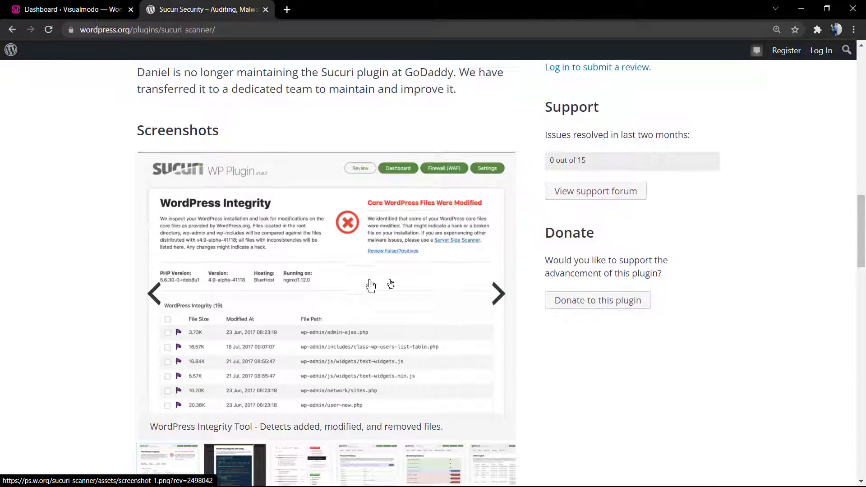
Page through the plugin's screenshots, from Integrity Diff Utility to Security Alerts settings.
left_click(517, 301)
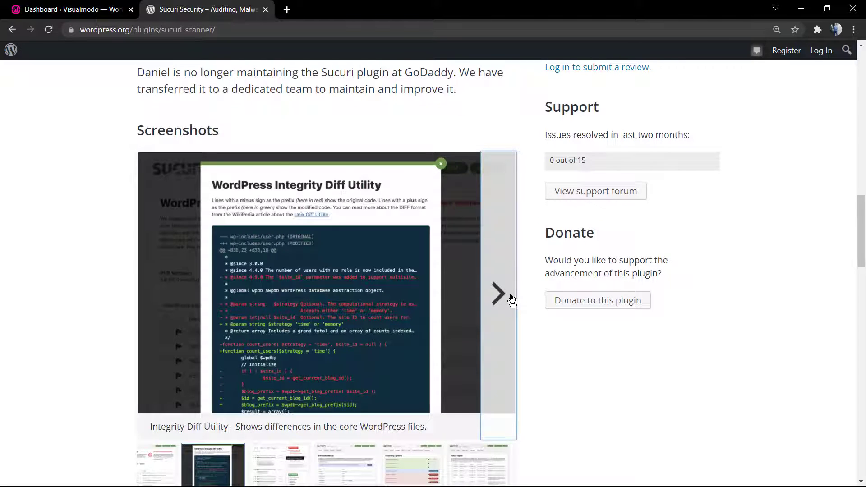
left_click(512, 301)
left_click(512, 301)
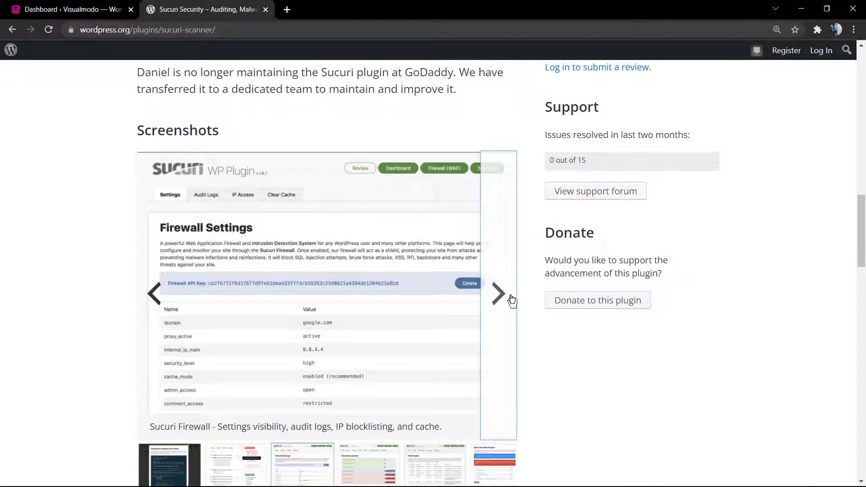
left_click(513, 301)
left_click(512, 301)
left_click(512, 302)
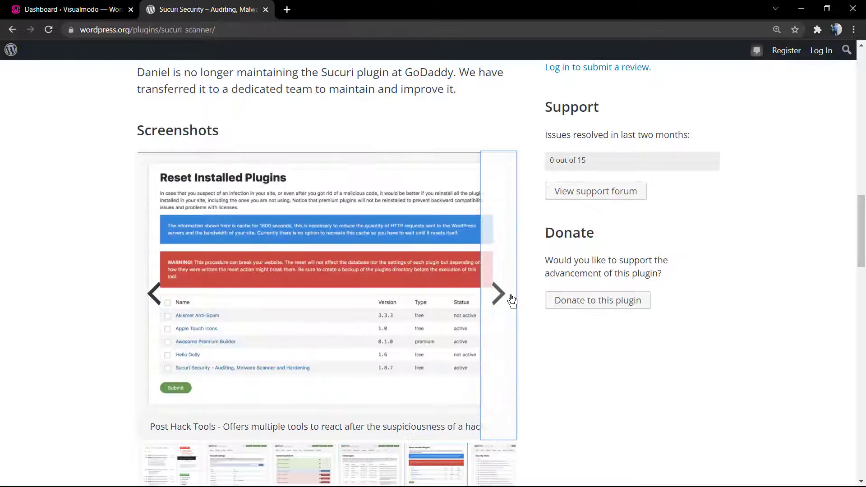
left_click(512, 302)
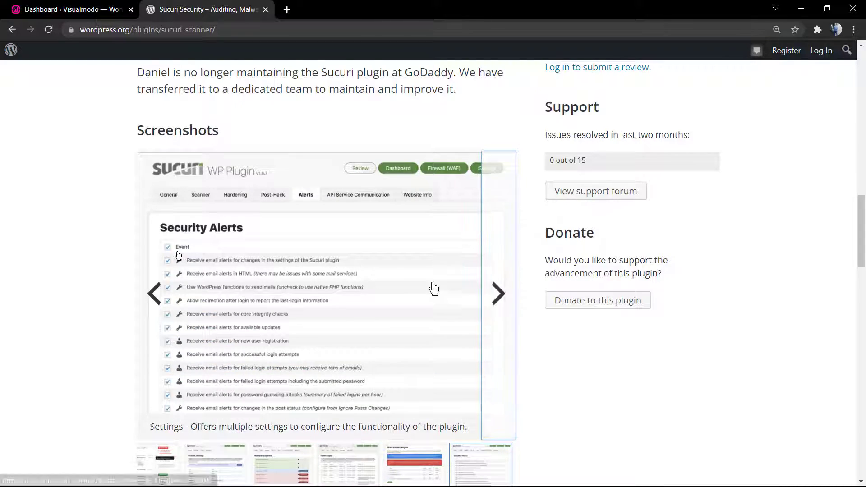
scroll(101, 257, "down", 6)
scroll(103, 258, "up", 3)
scroll(103, 258, "up", 20)
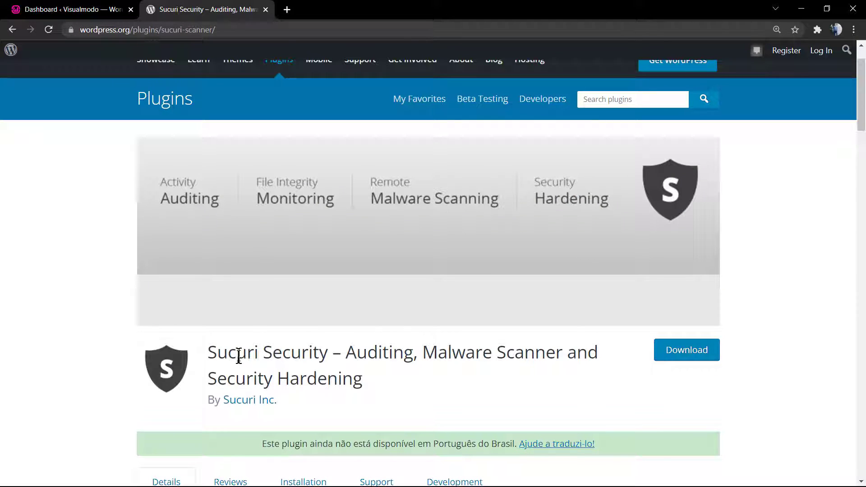
double_click(238, 354)
scroll(65, 346, "up", 3)
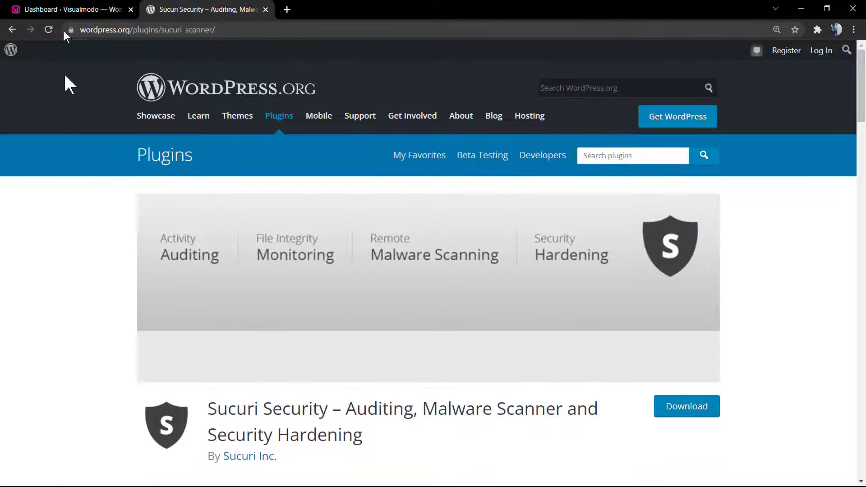
In the WordPress admin, search Add Plugins for 'Sucuri'.
left_click(72, 9)
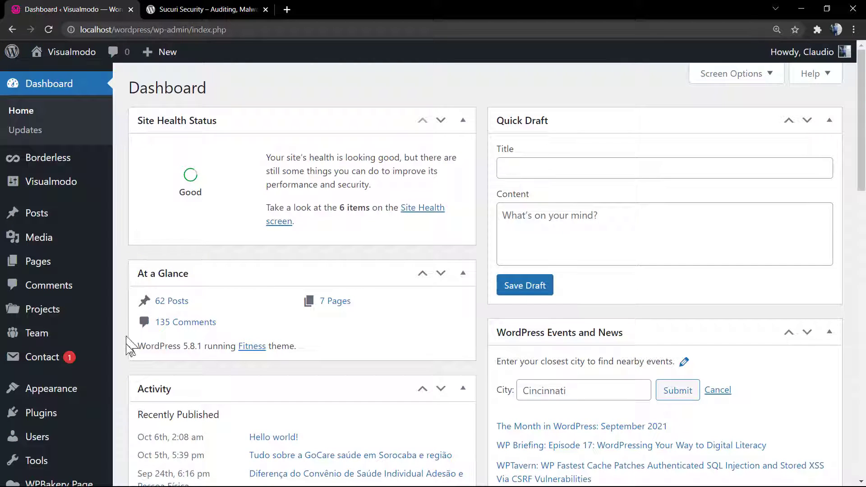
mouse_move(71, 424)
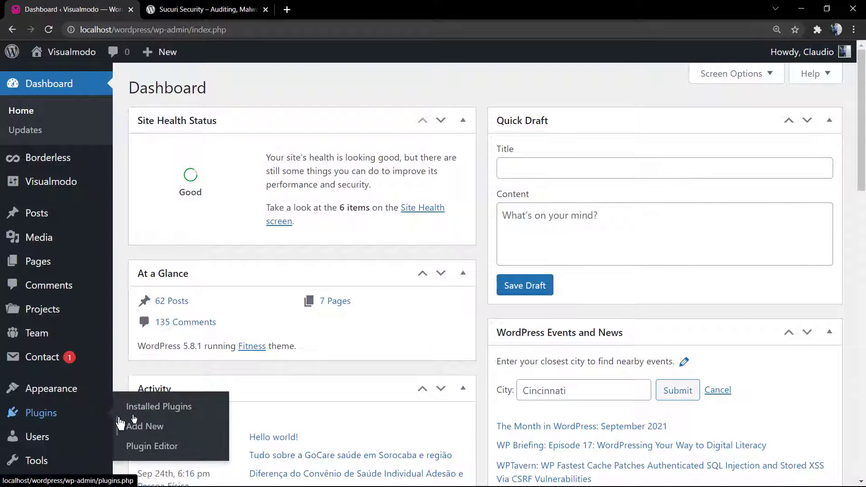
left_click(143, 428)
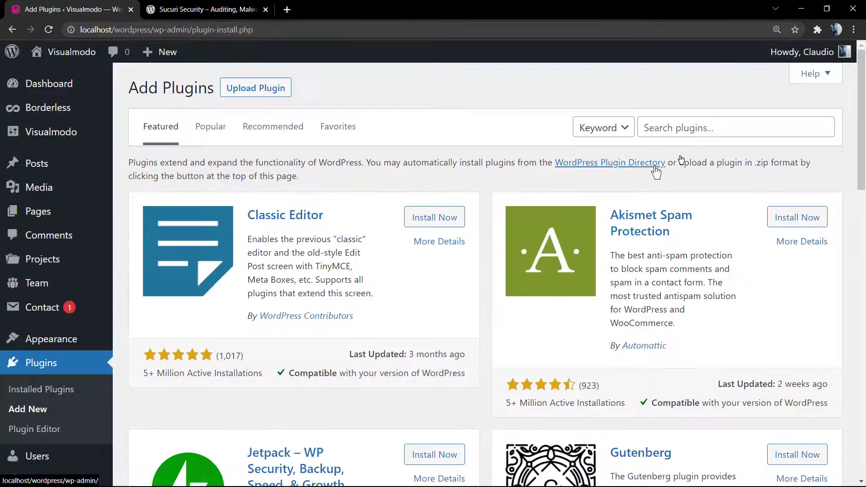
left_click(715, 123)
type("Sucuri")
key("Return")
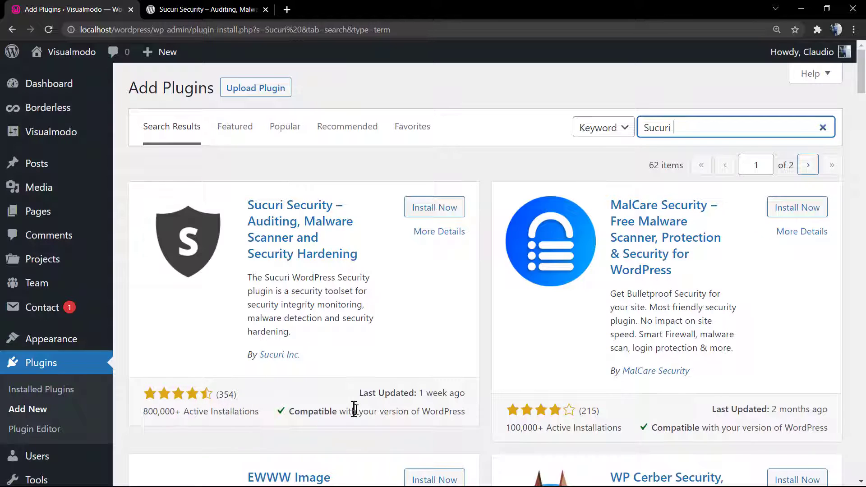
Install and activate Sucuri Security, then find it in the Installed Plugins list.
left_click(440, 213)
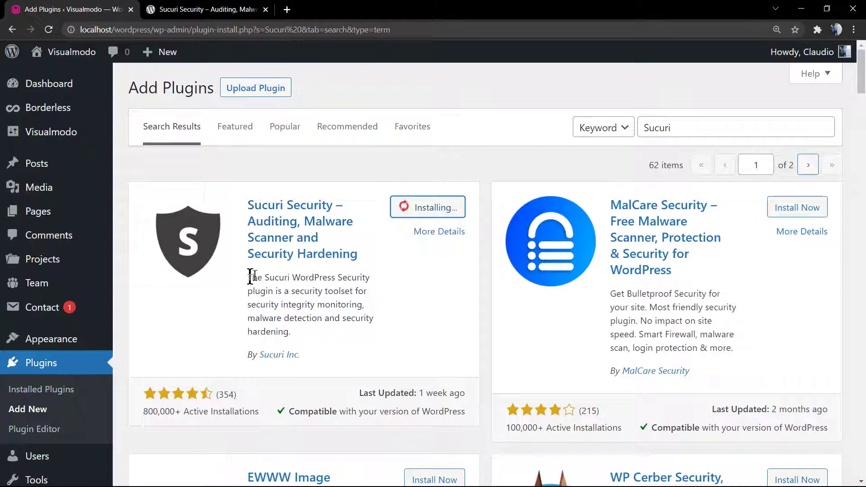
left_click(440, 213)
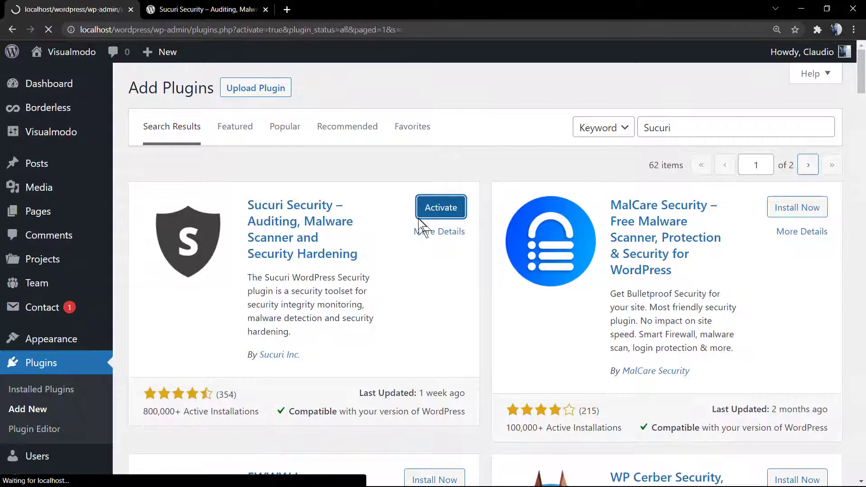
scroll(235, 275, "down", 6)
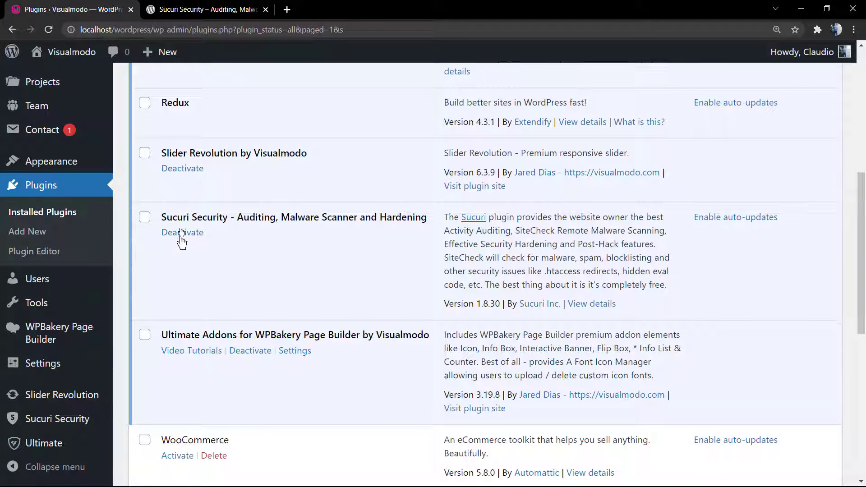
triple_click(191, 219)
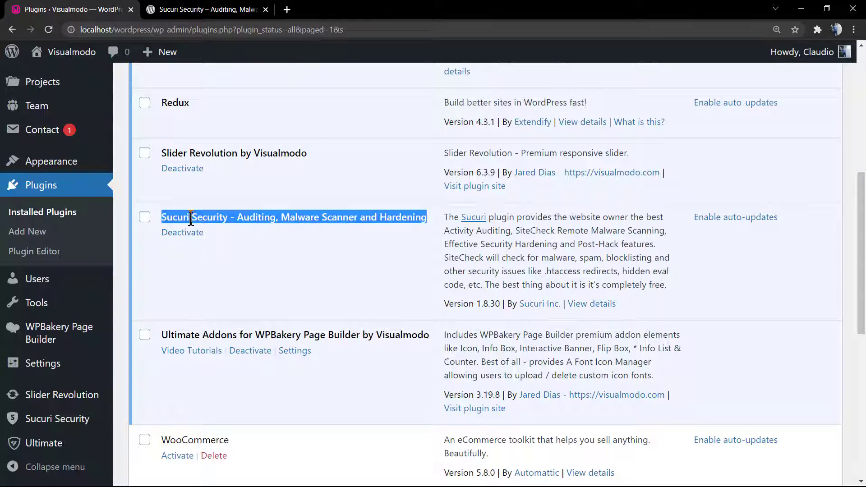
left_click(191, 219)
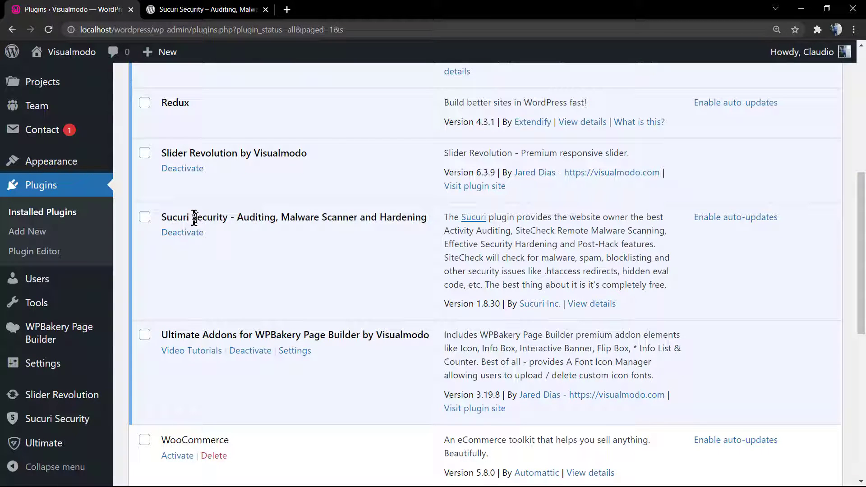
mouse_move(136, 286)
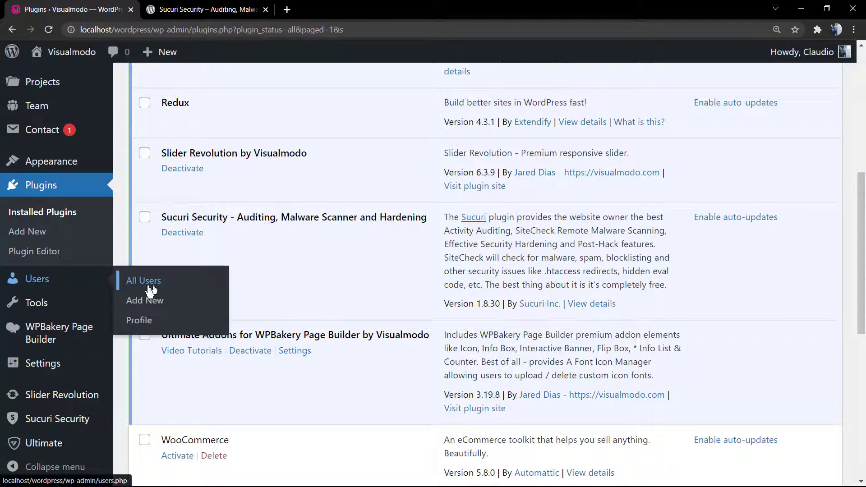
mouse_move(14, 427)
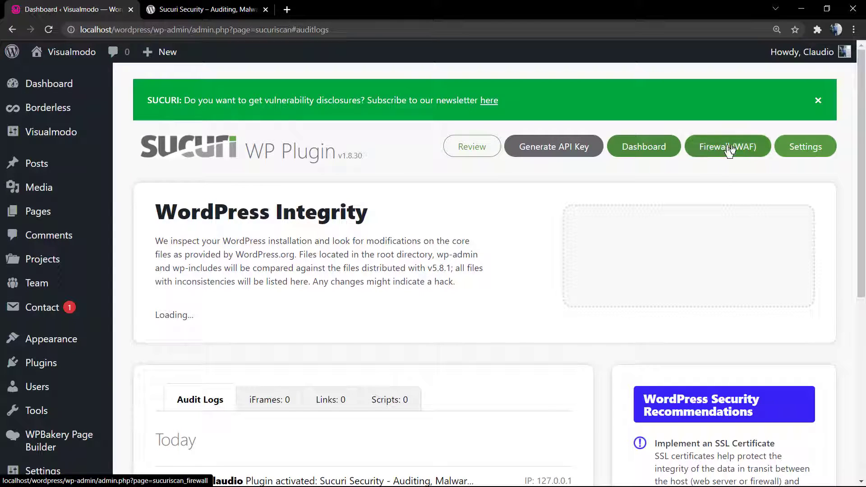
scroll(453, 176, "down", 5)
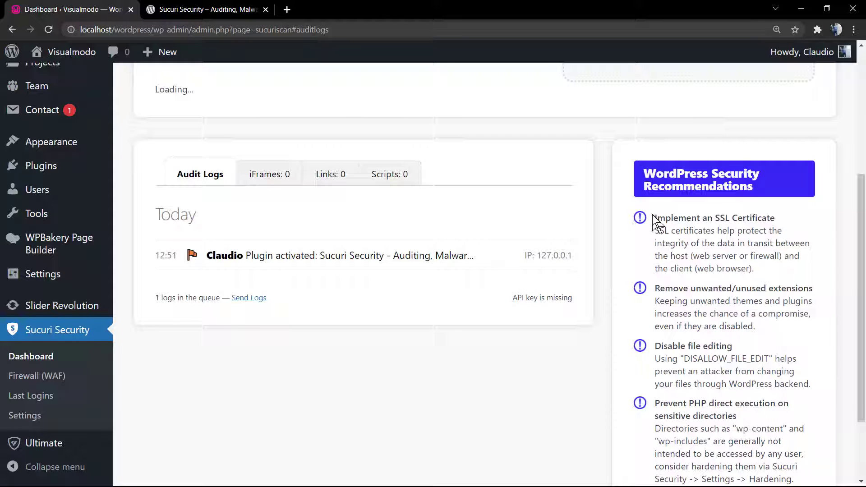
scroll(671, 238, "down", 2)
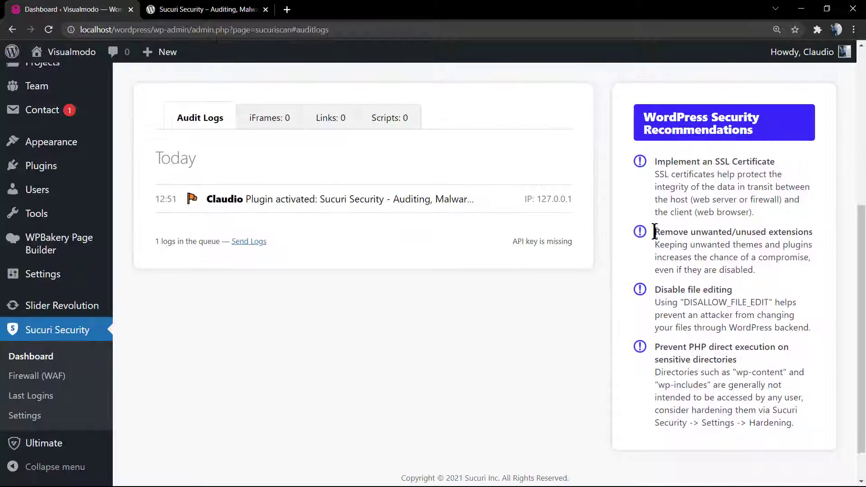
scroll(659, 239, "down", 1)
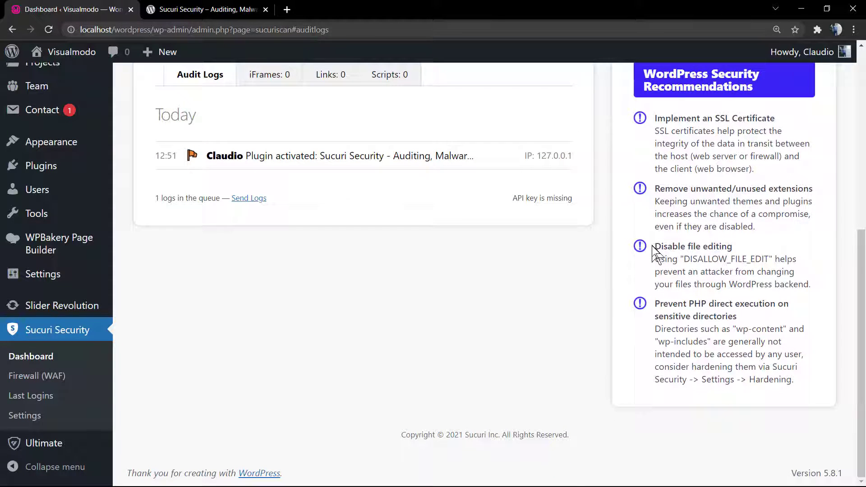
left_click_drag(652, 245, 797, 286)
left_click(687, 305)
left_click_drag(654, 304, 792, 381)
left_click(749, 369)
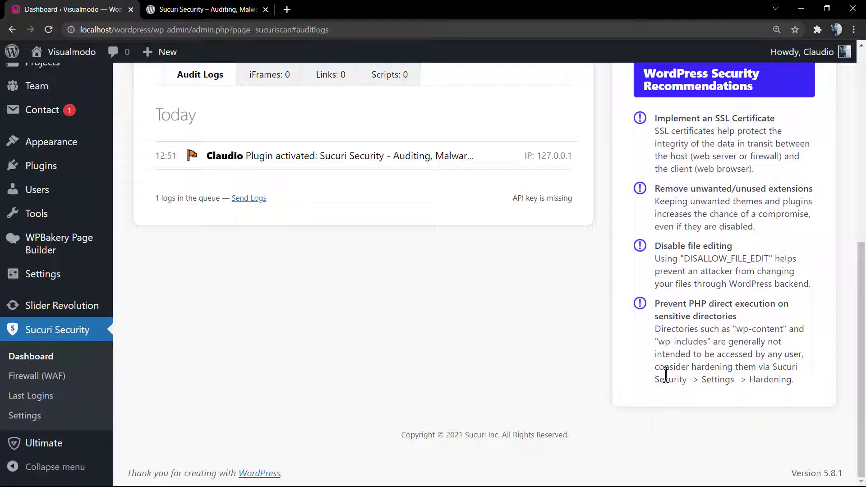
scroll(393, 333, "up", 1)
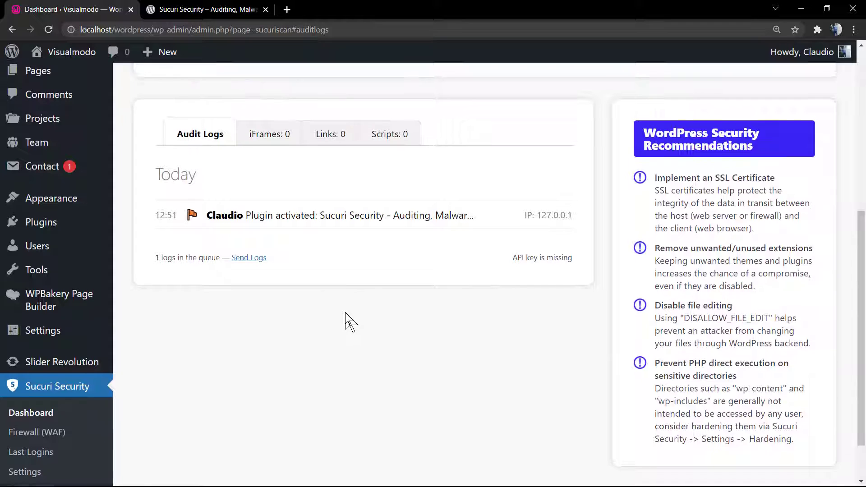
scroll(346, 321, "up", 5)
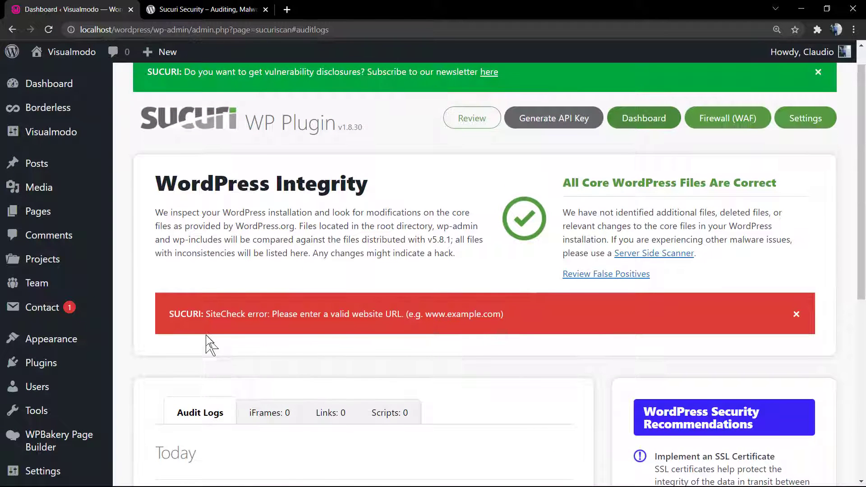
triple_click(220, 314)
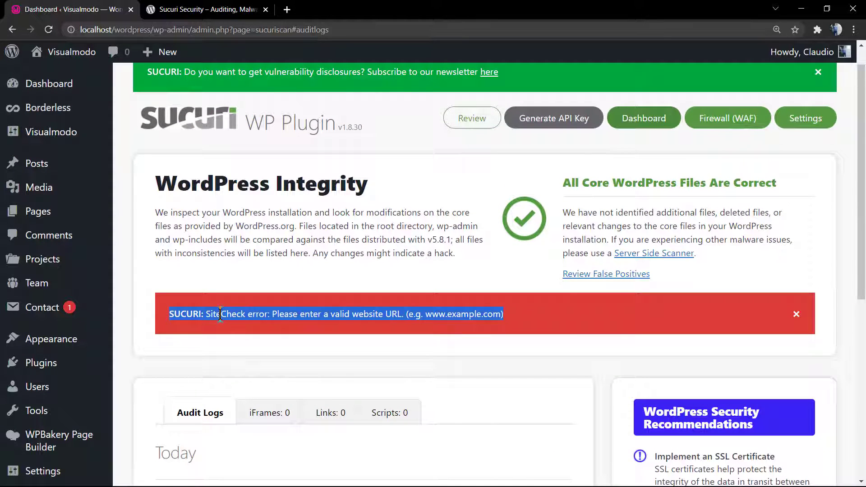
left_click(220, 314)
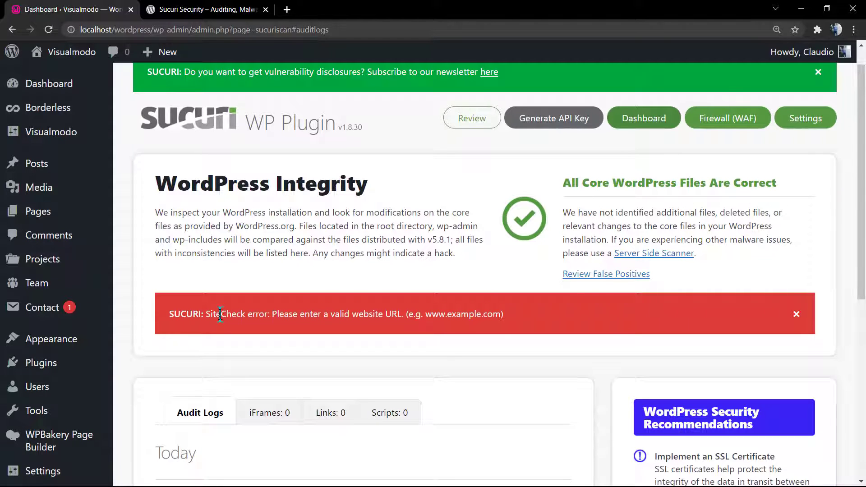
triple_click(219, 314)
scroll(220, 315, "up", 1)
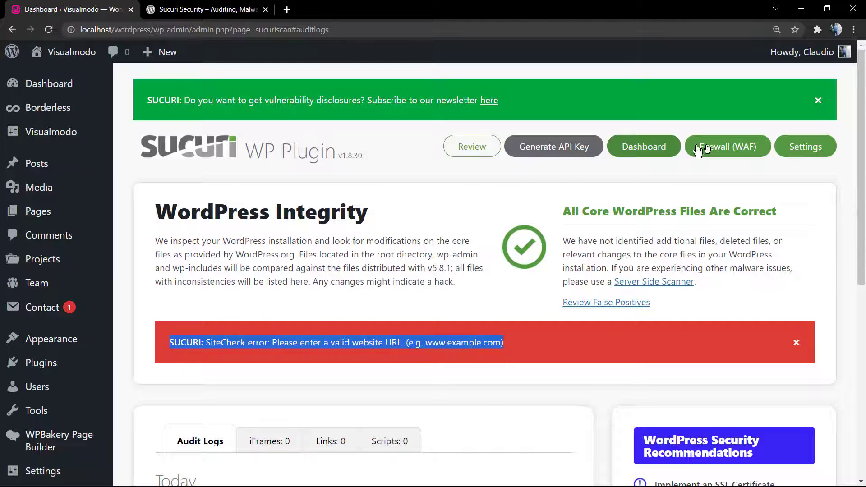
Open Sucuri's Firewall (WAF) page and scroll through its settings.
left_click(721, 146)
scroll(455, 247, "down", 1)
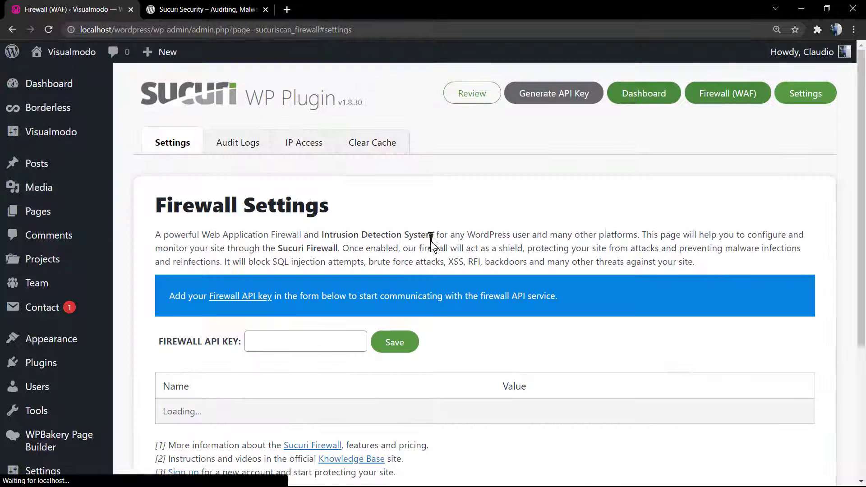
scroll(406, 249, "down", 4)
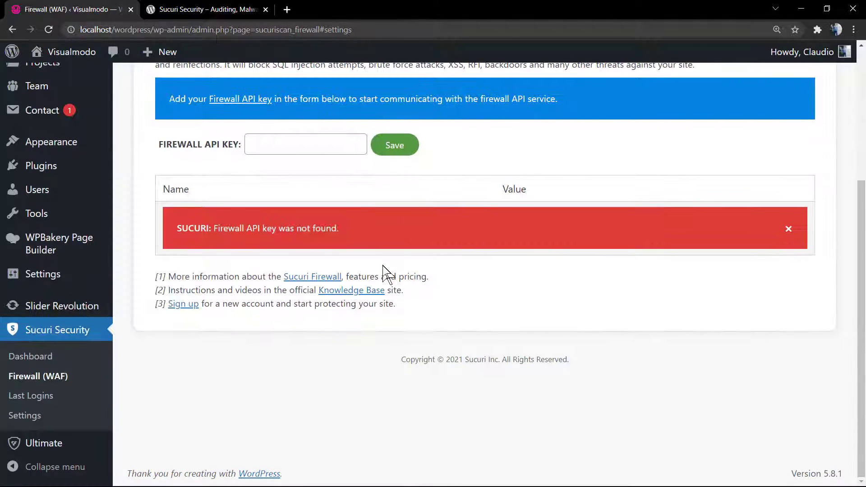
scroll(382, 265, "up", 1)
scroll(375, 260, "up", 1)
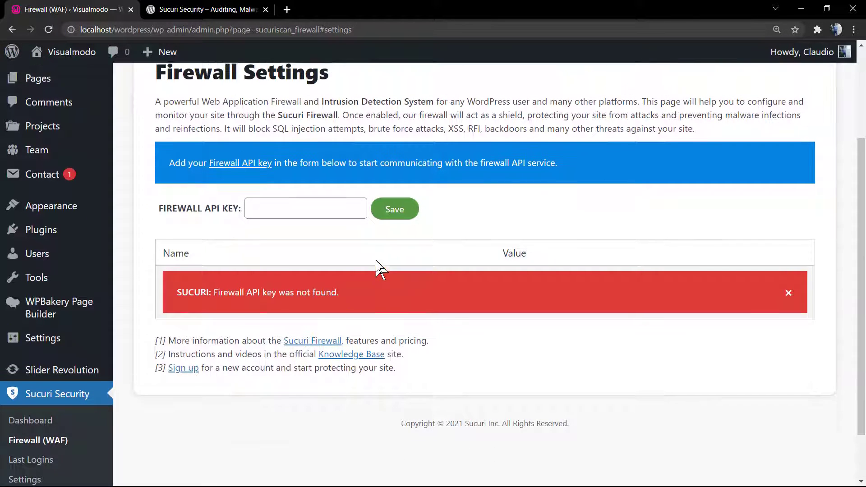
scroll(376, 261, "up", 1)
scroll(338, 259, "up", 2)
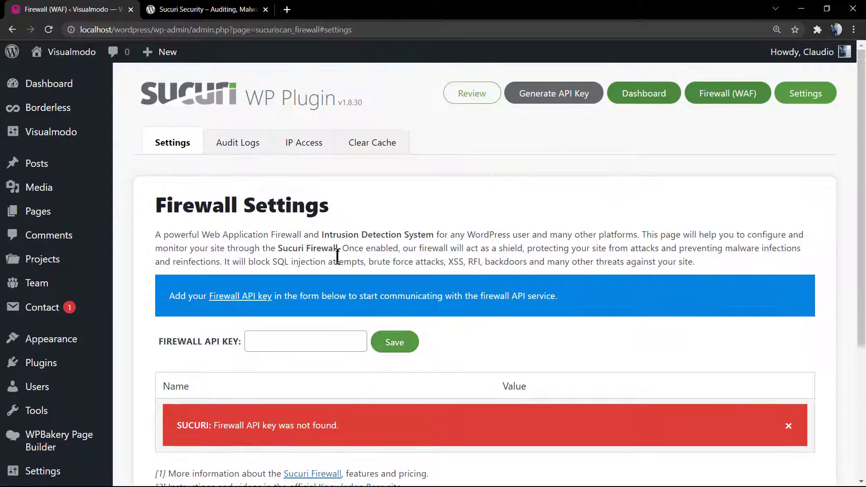
View the firewall's Audit Logs, IP Access and Clear Cache tabs in turn.
left_click(241, 148)
left_click(298, 156)
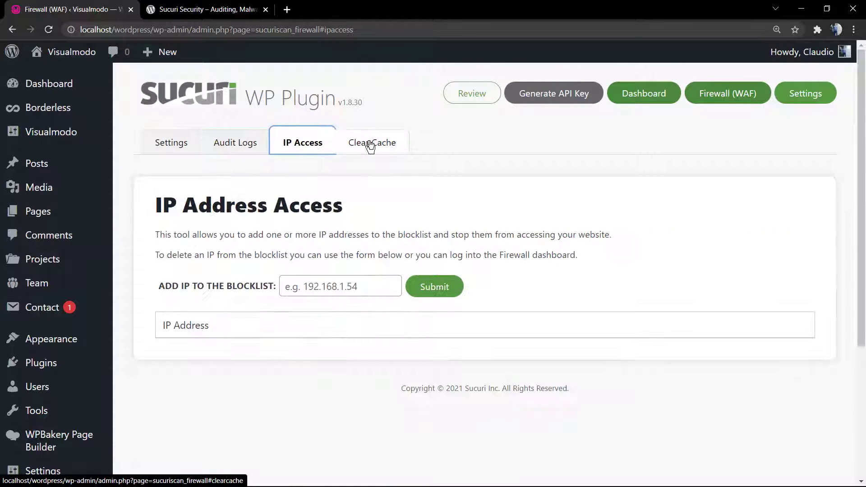
left_click(371, 147)
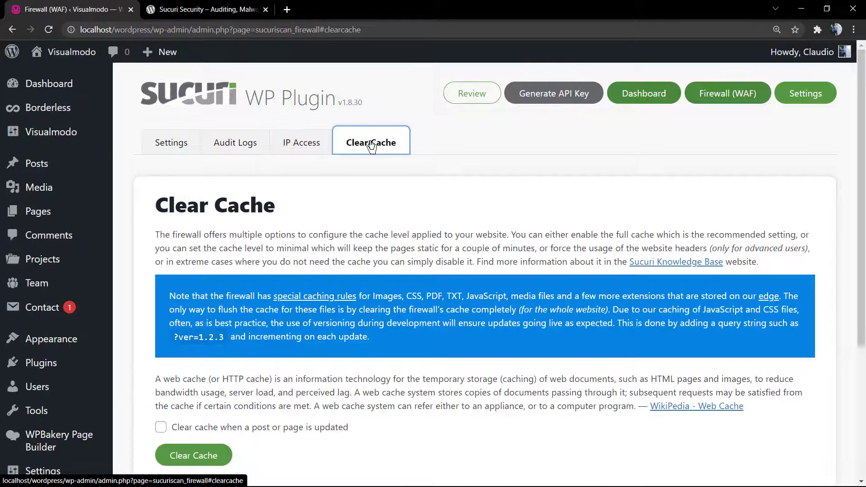
scroll(356, 239, "down", 1)
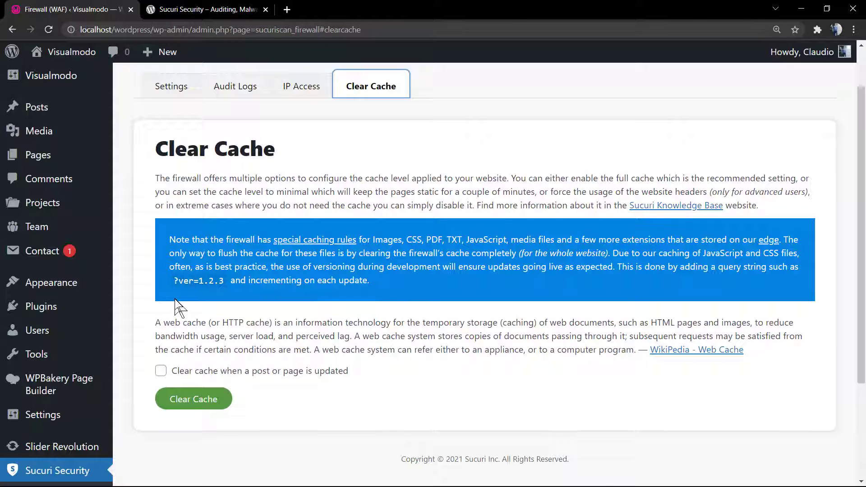
scroll(177, 303, "down", 3)
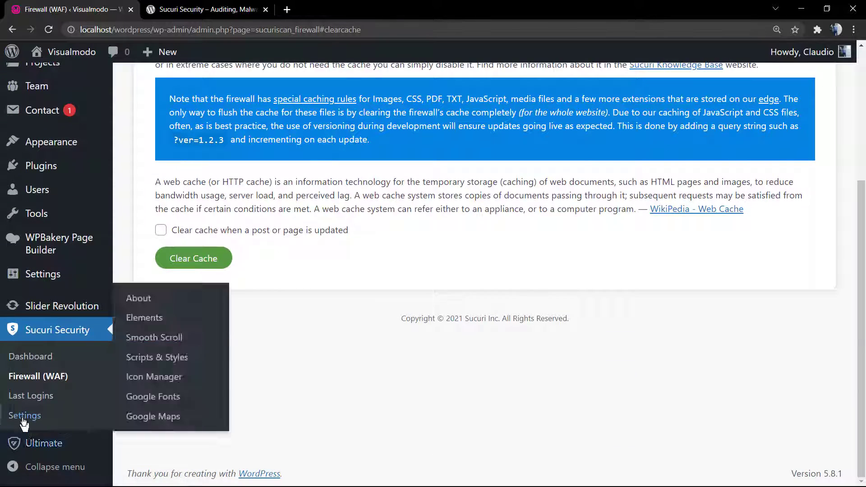
left_click(23, 416)
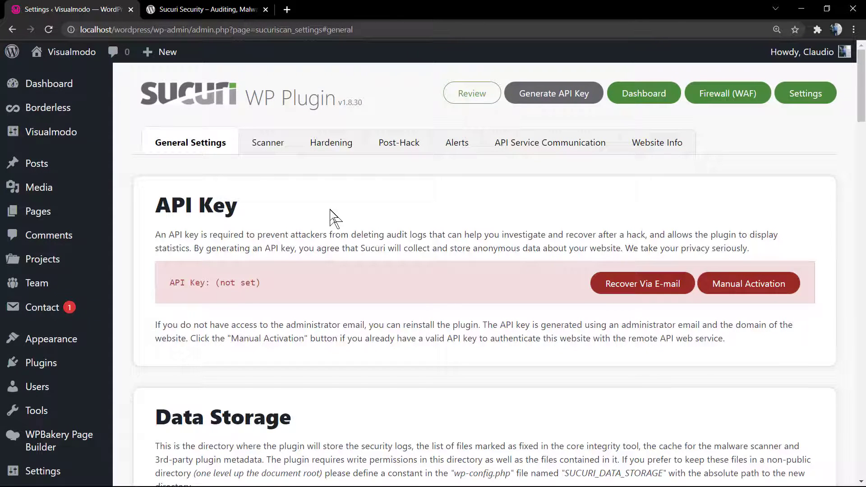
scroll(334, 218, "down", 3)
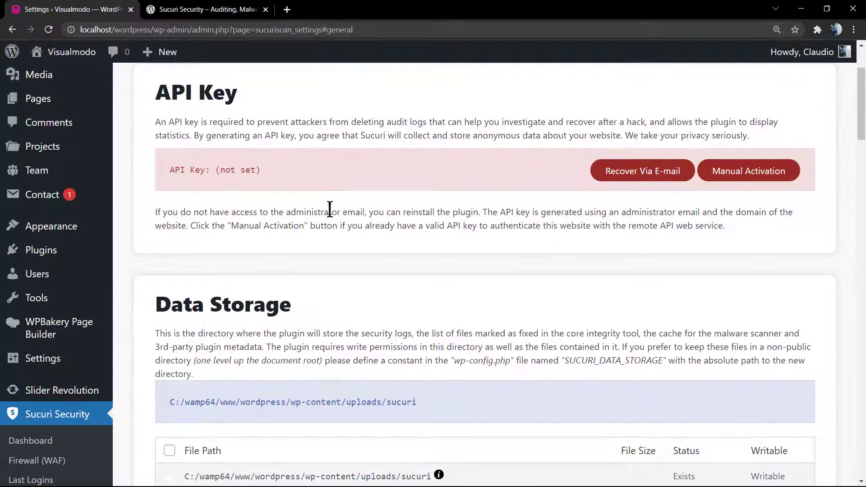
scroll(331, 211, "down", 2)
scroll(334, 219, "down", 2)
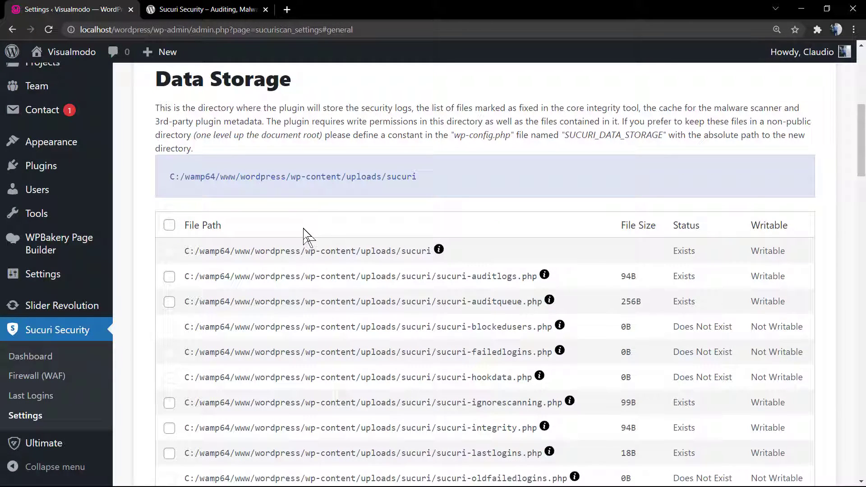
scroll(435, 232, "down", 3)
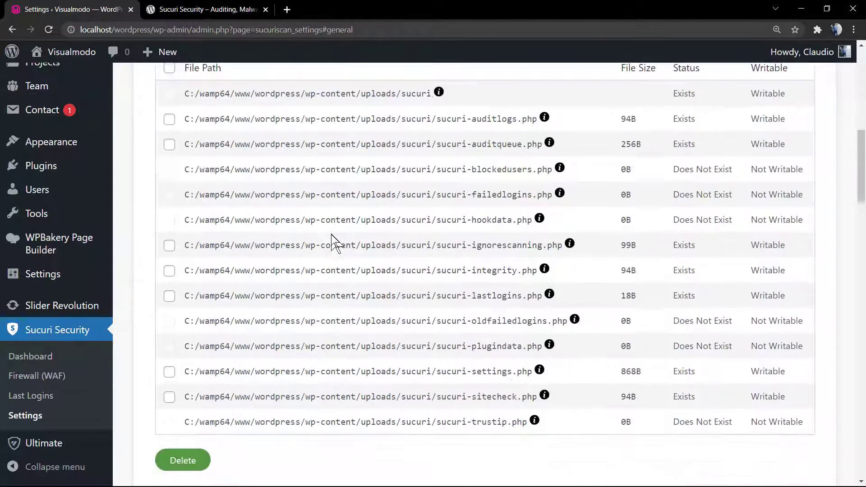
scroll(334, 243, "down", 13)
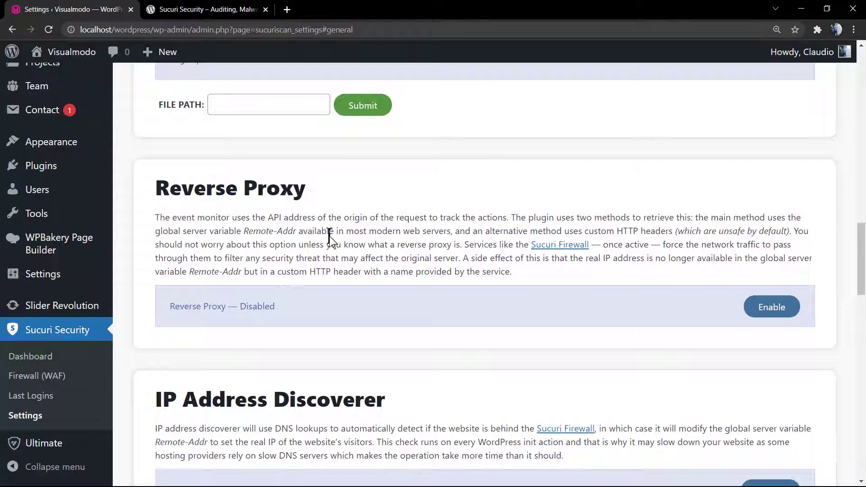
scroll(329, 235, "down", 1)
scroll(332, 239, "down", 3)
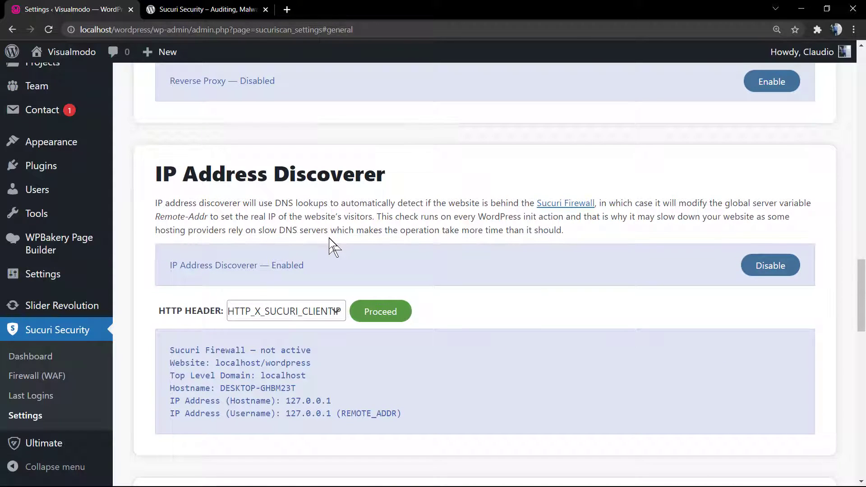
scroll(329, 239, "down", 6)
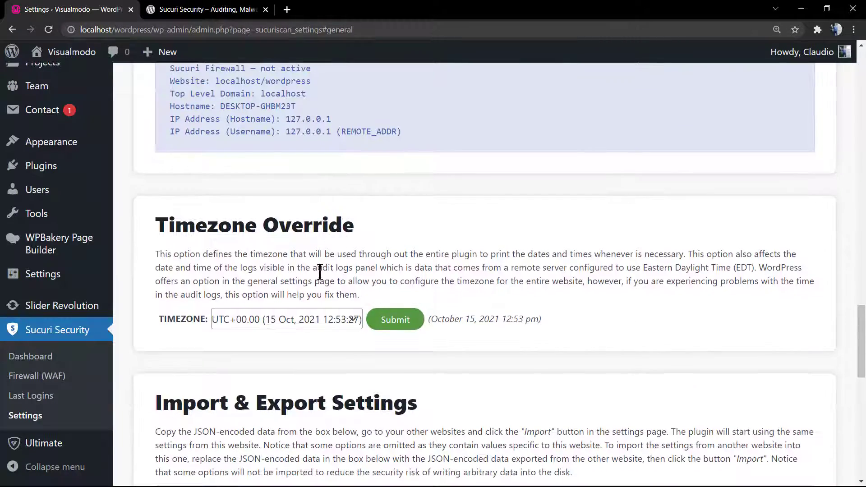
scroll(320, 271, "down", 12)
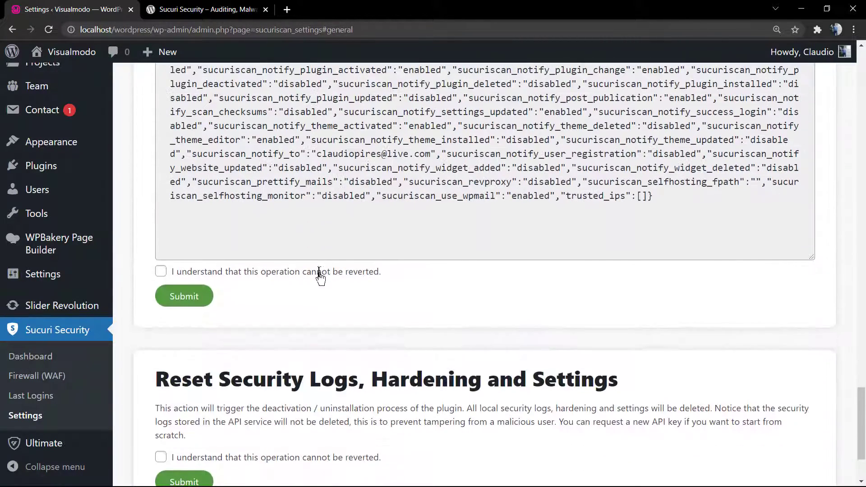
scroll(320, 274, "down", 2)
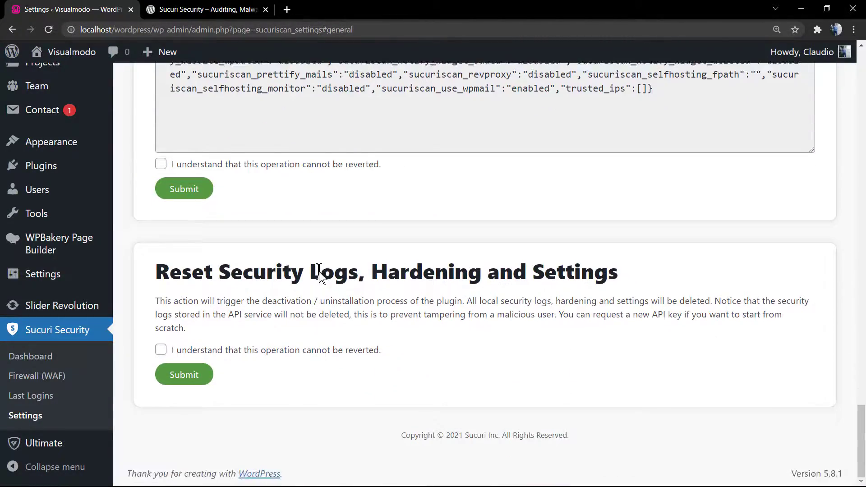
triple_click(204, 272)
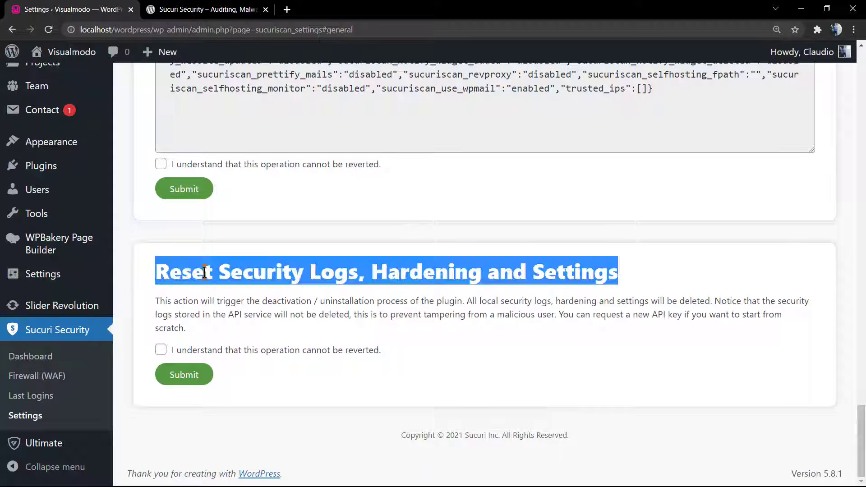
left_click(204, 272)
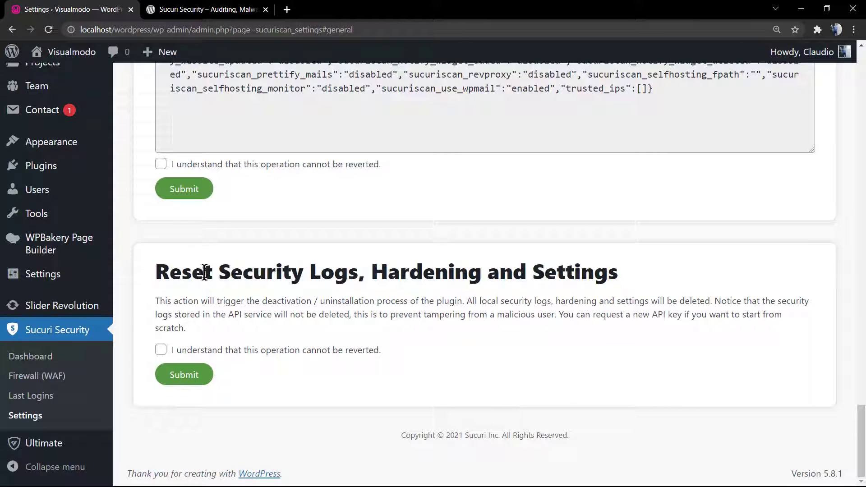
triple_click(222, 305)
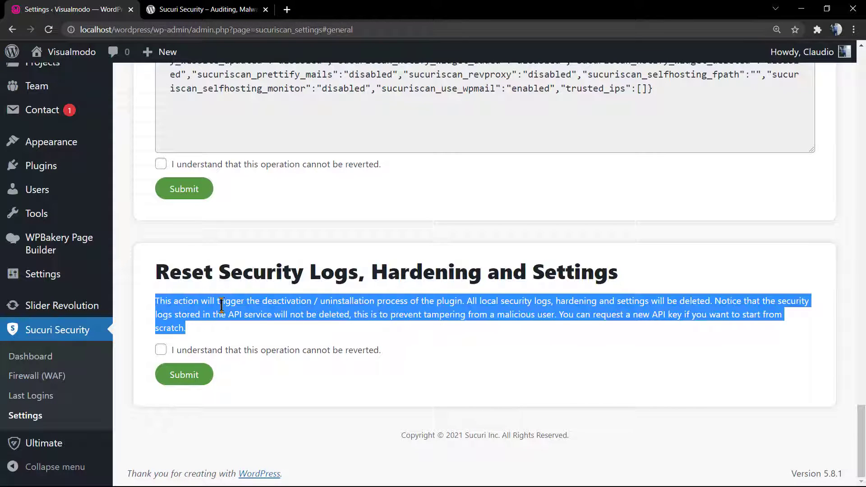
left_click(311, 310)
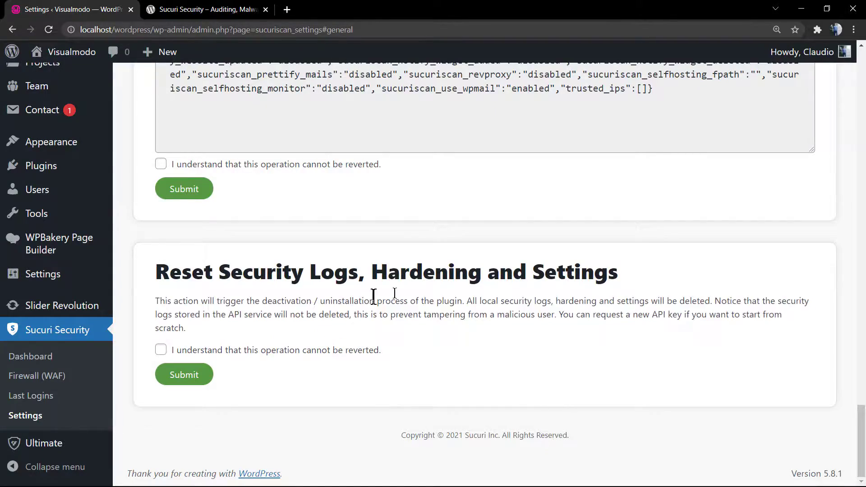
scroll(387, 294, "up", 20)
scroll(411, 246, "up", 15)
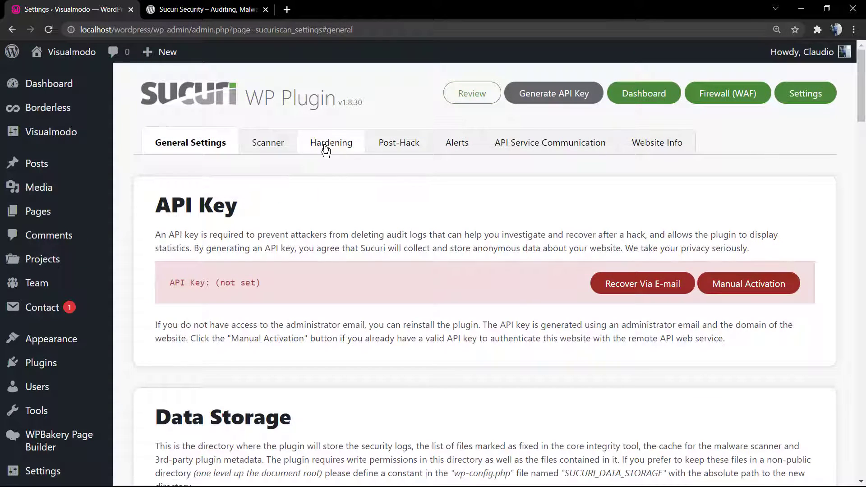
On Sucuri's Hardening tab, revert 'Block PHP Files in Uploads Directory'.
left_click(323, 149)
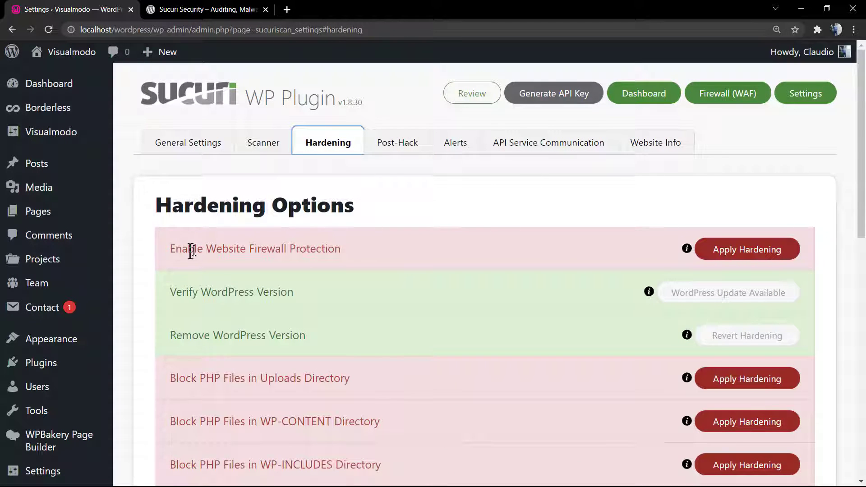
triple_click(245, 248)
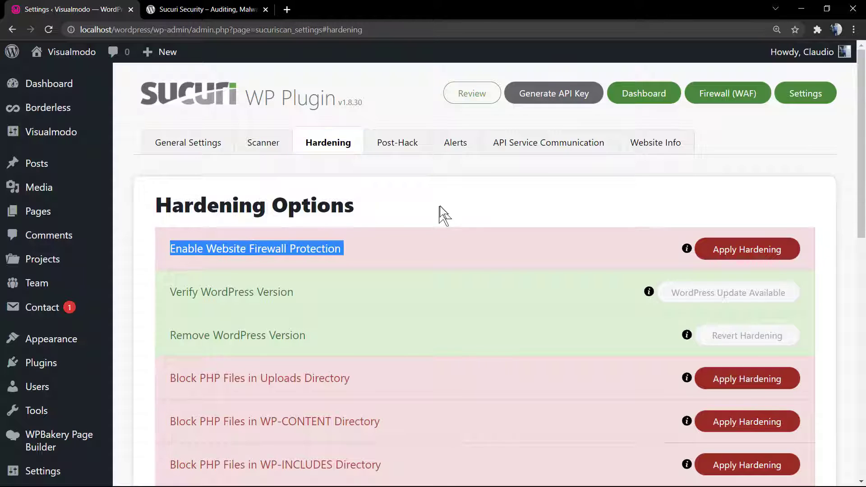
left_click(204, 296)
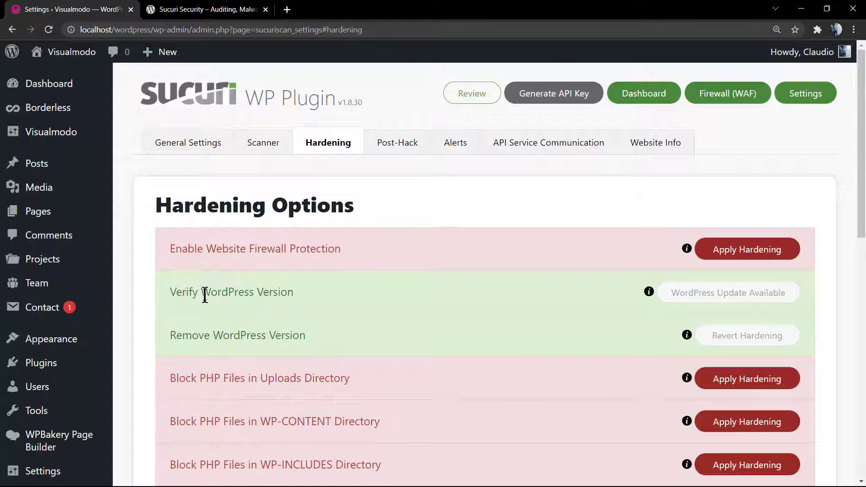
scroll(414, 275, "down", 2)
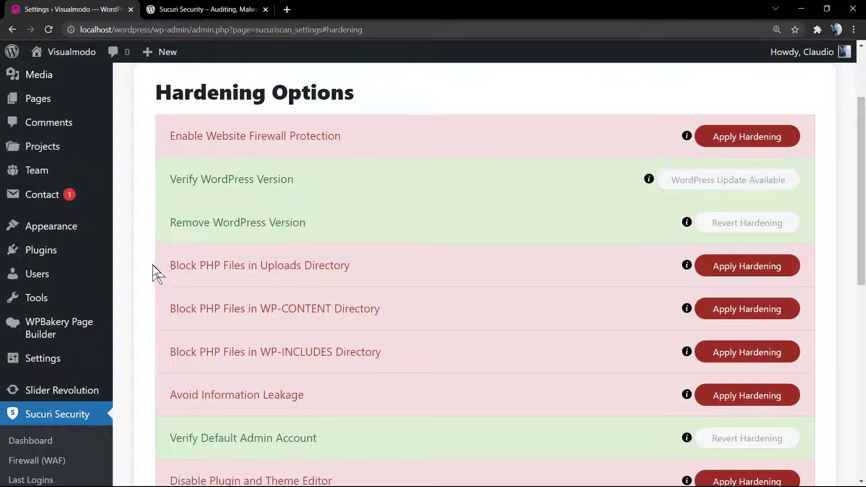
left_click_drag(153, 265, 330, 272)
left_click(366, 273)
triple_click(275, 268)
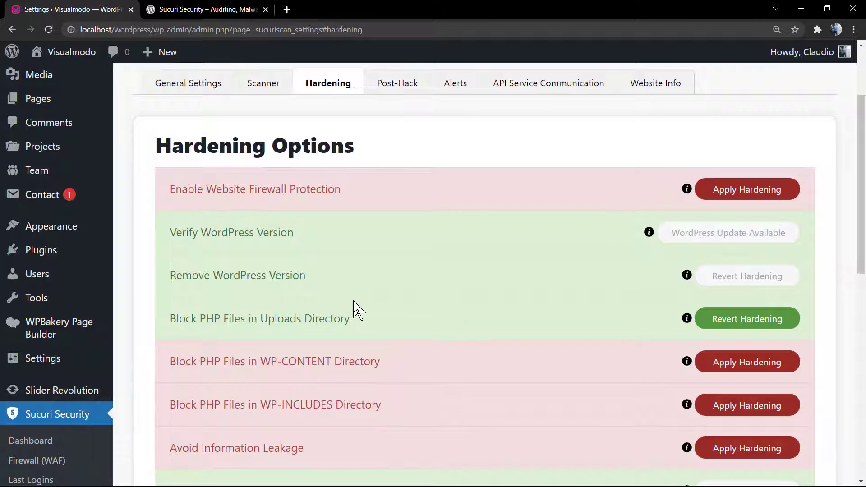
left_click(724, 322)
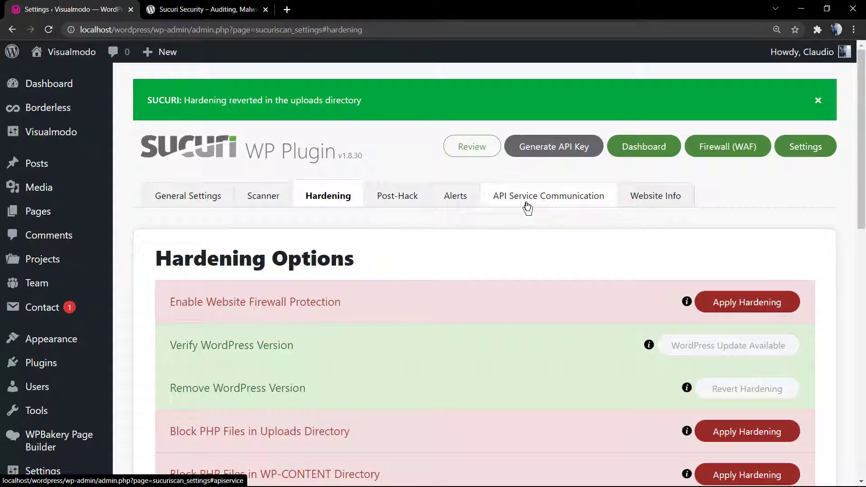
Review Sucuri's API Service Communication settings.
left_click(547, 201)
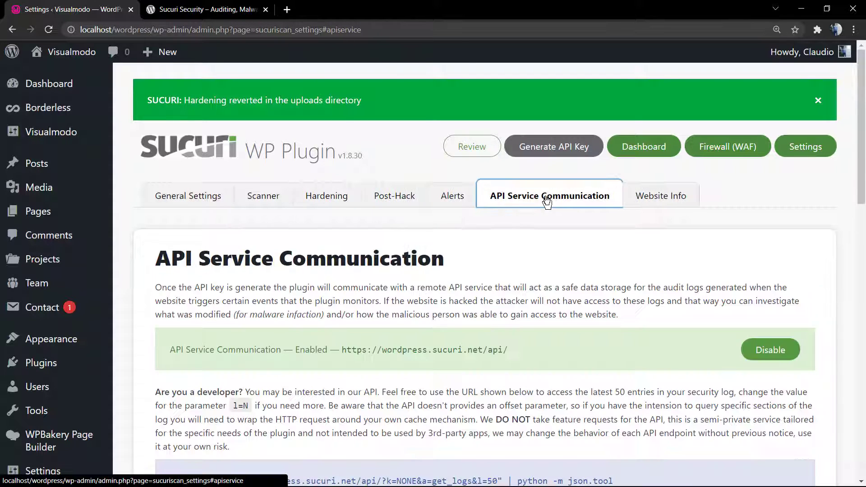
scroll(544, 203, "down", 1)
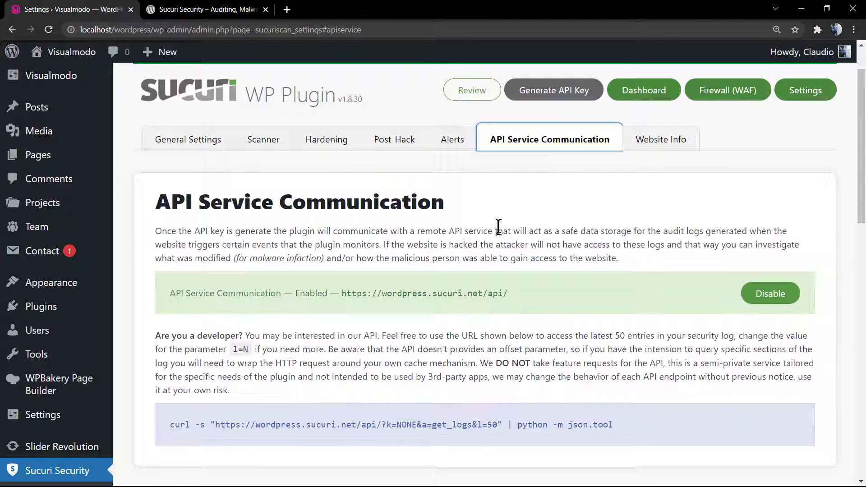
scroll(499, 228, "down", 1)
scroll(499, 234, "down", 3)
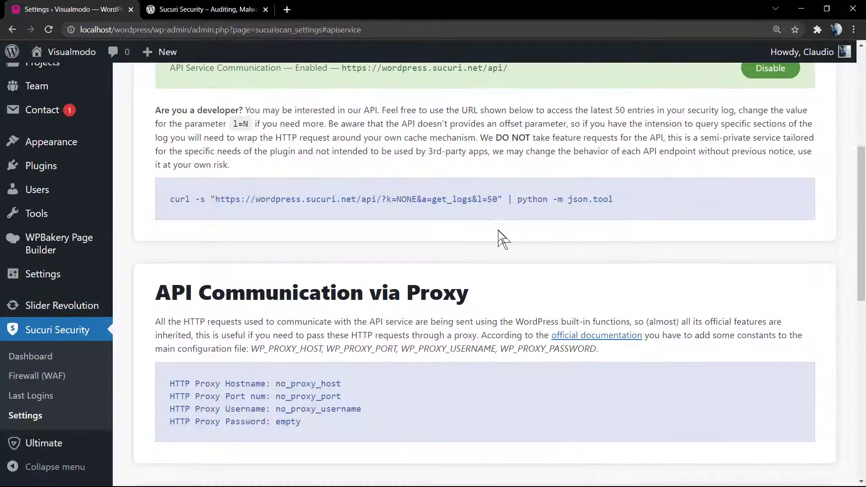
scroll(501, 235, "up", 2)
scroll(501, 237, "up", 3)
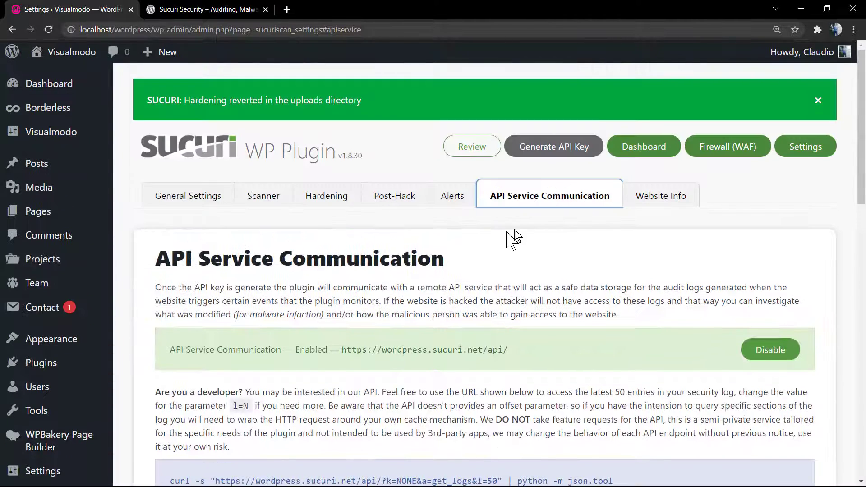
Scroll through Sucuri's Website Info environment details.
left_click(648, 199)
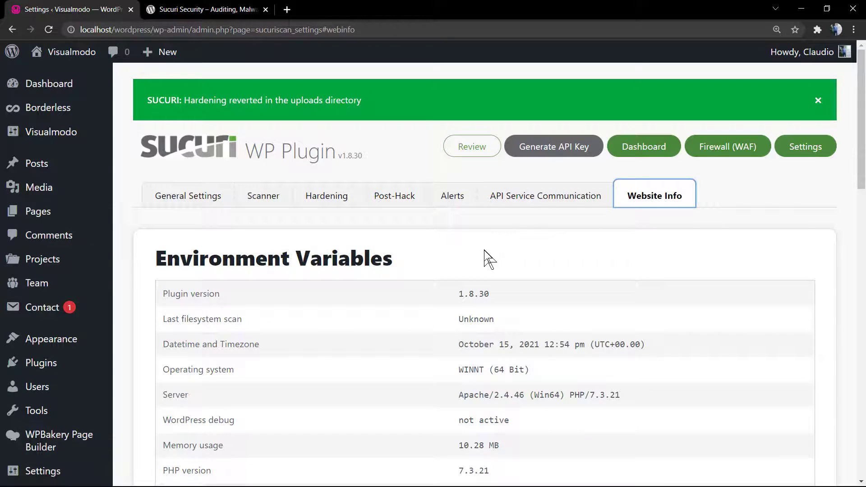
scroll(469, 280, "down", 4)
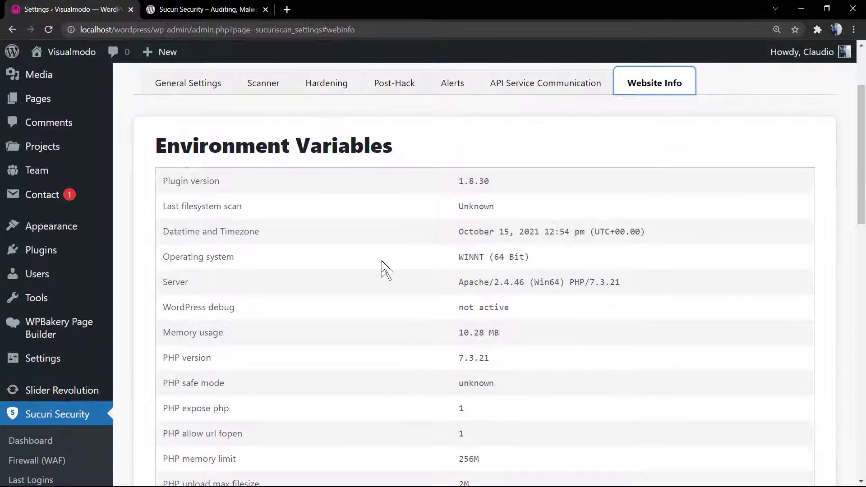
scroll(382, 270, "down", 6)
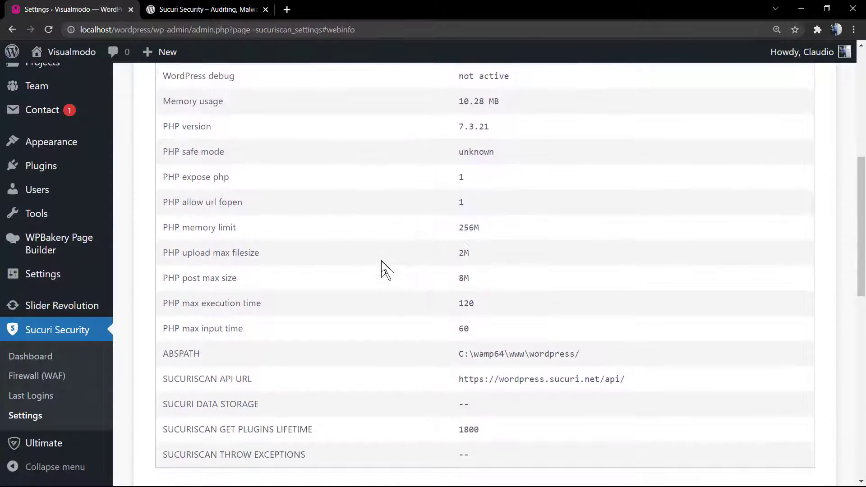
scroll(382, 270, "down", 4)
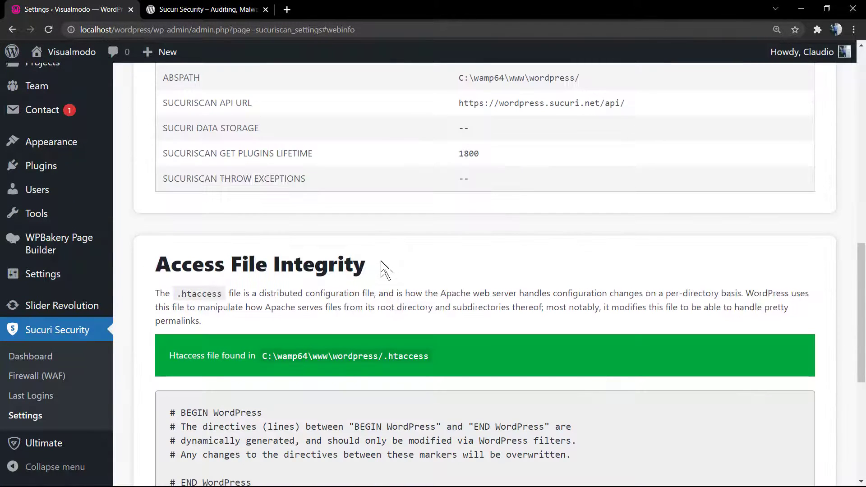
scroll(382, 266, "down", 2)
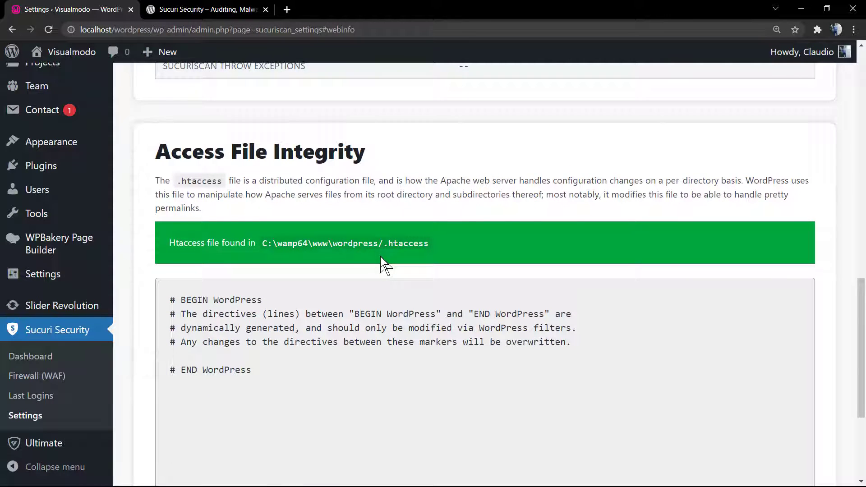
scroll(380, 257, "down", 4)
scroll(380, 256, "up", 15)
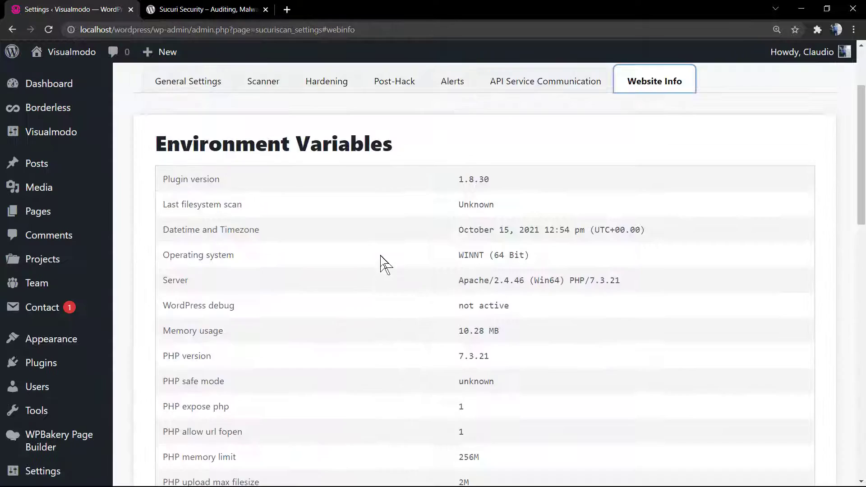
scroll(381, 257, "up", 3)
Return to General Settings and check the log storage path under wp-content/uploads/sucuri.
left_click(176, 201)
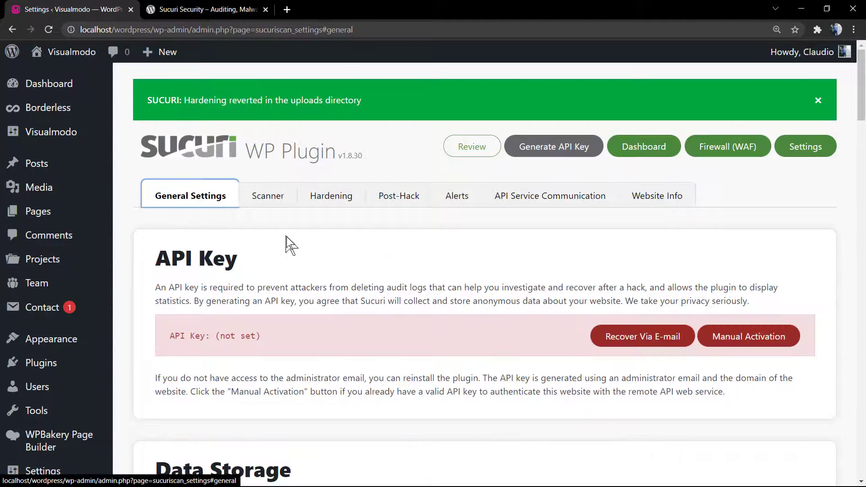
scroll(293, 246, "down", 1)
scroll(295, 247, "down", 5)
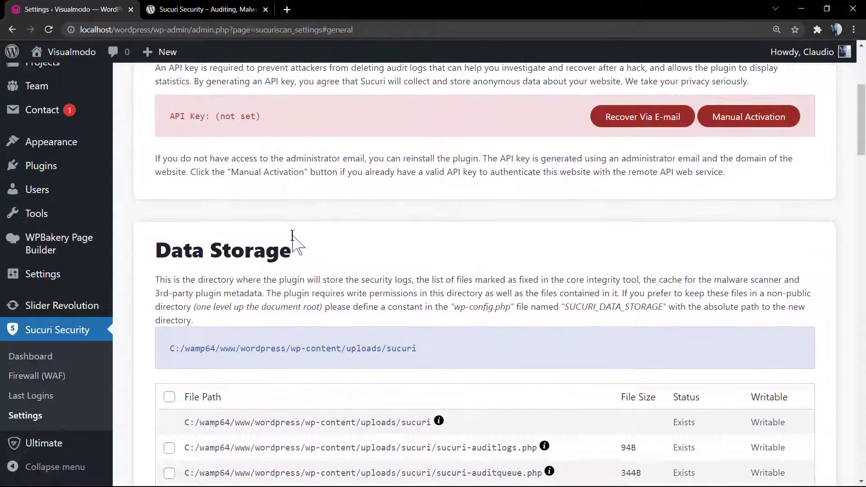
scroll(294, 243, "down", 2)
scroll(298, 239, "up", 8)
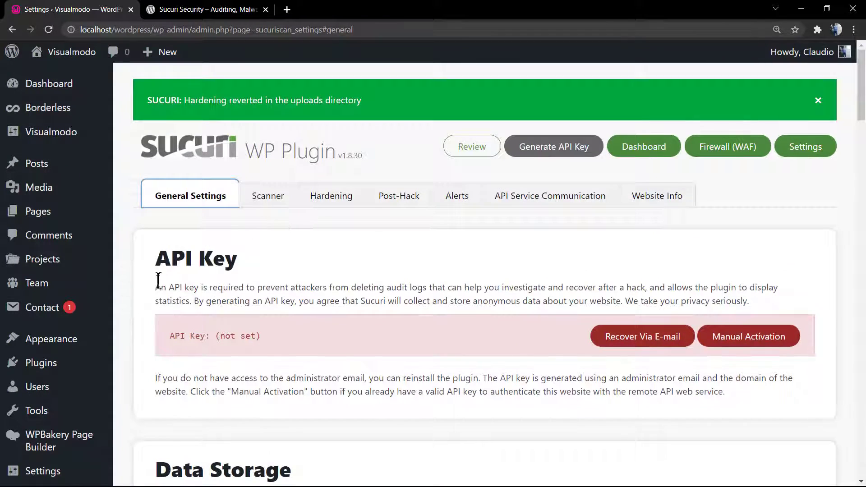
scroll(155, 289, "down", 2)
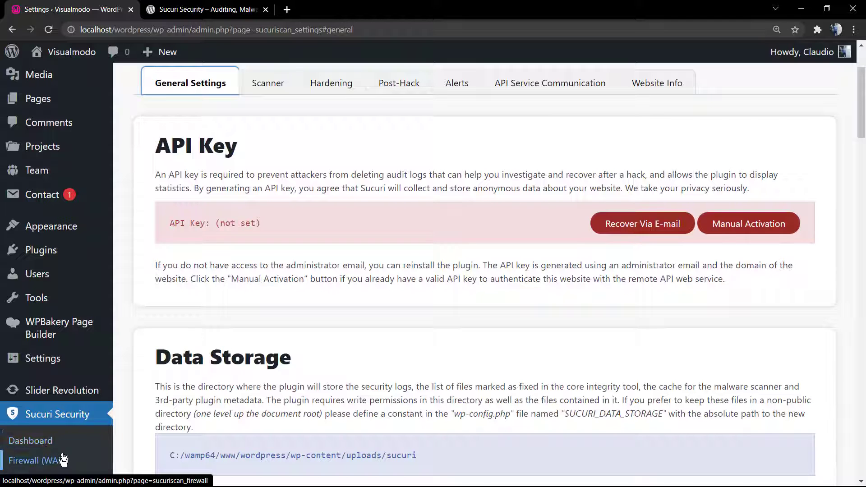
scroll(54, 460, "down", 1)
Open Sucuri Security's Last Logins page from the admin sidebar.
left_click(59, 422)
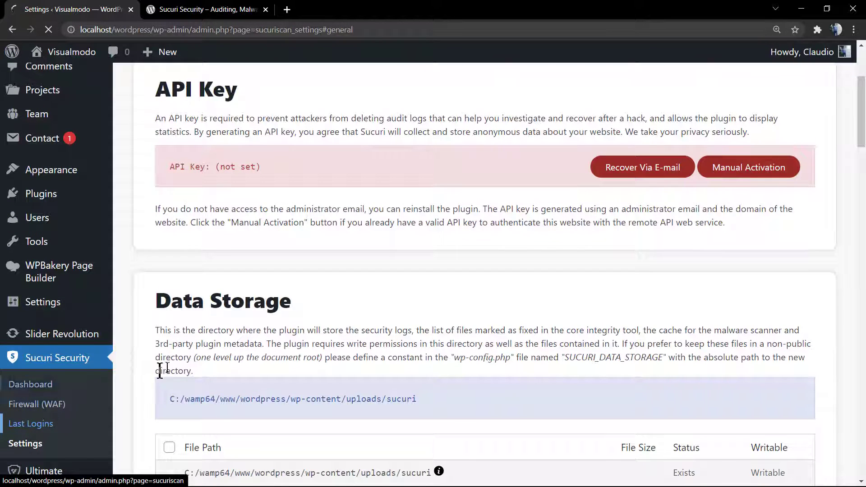